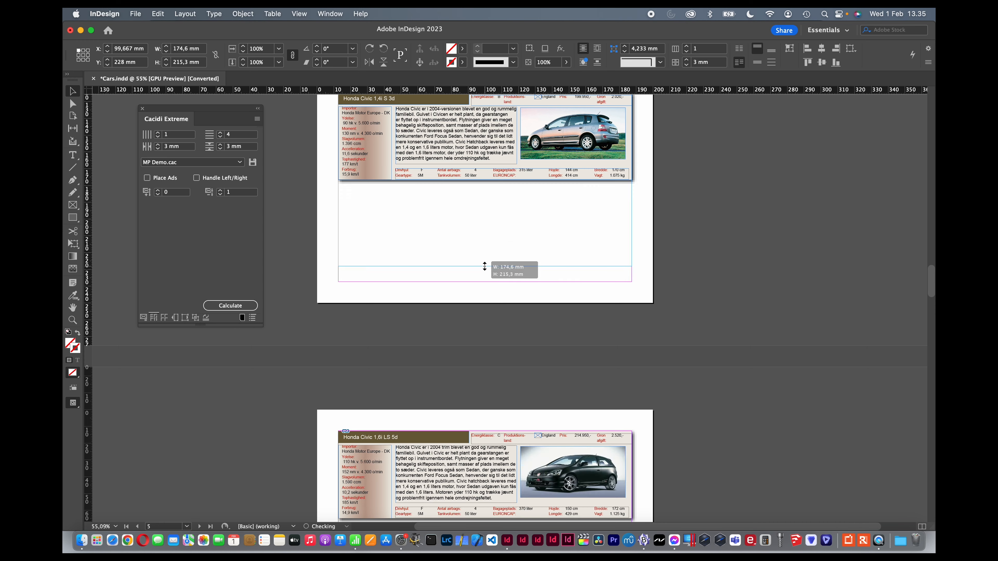
- Use Cacidi LiveMerge to apply the Caritem-2 design to the Ford F-250 "Super Duty" item on page 4
scroll(485, 281, up, 15)
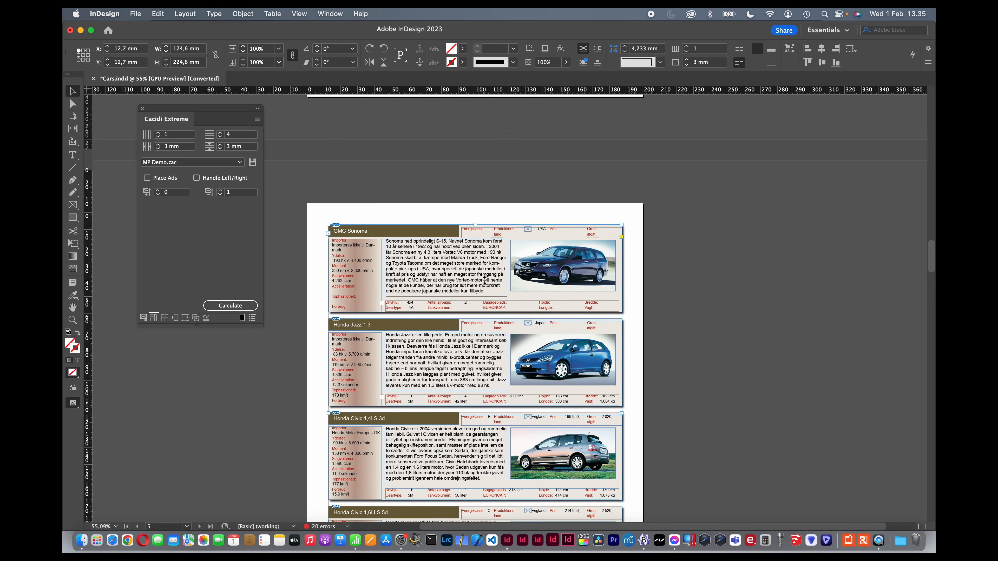
scroll(485, 280, down, 1)
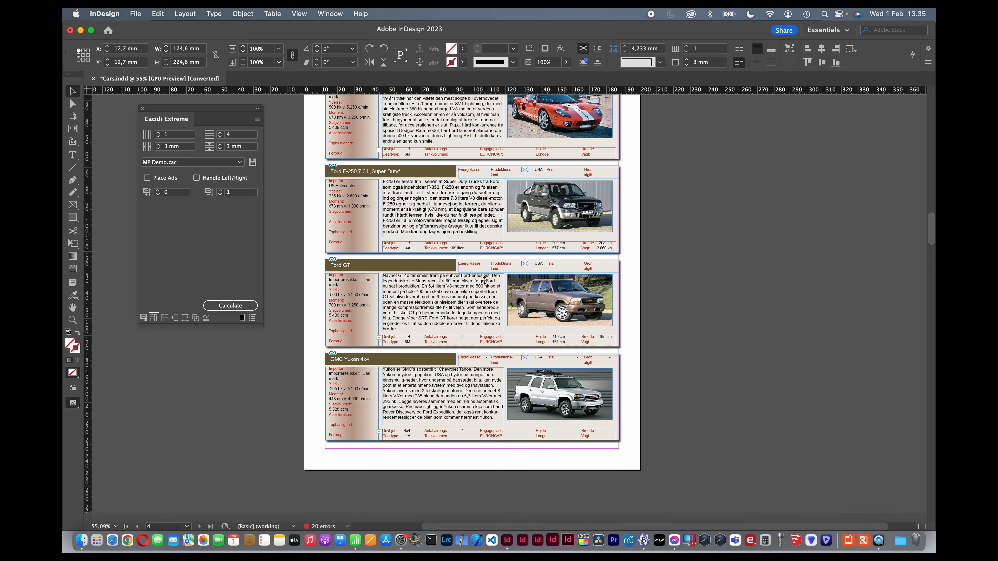
click(335, 14)
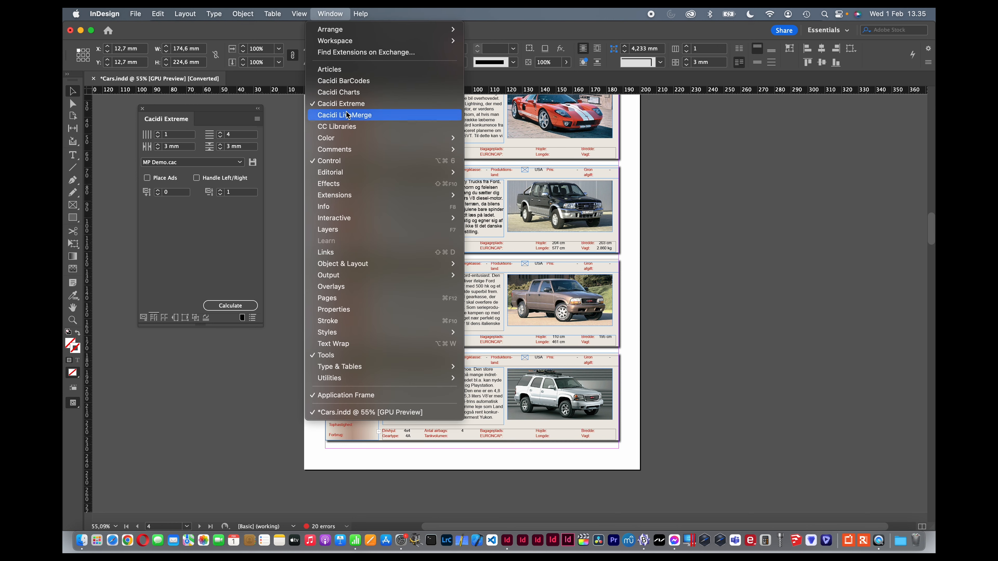
click(353, 120)
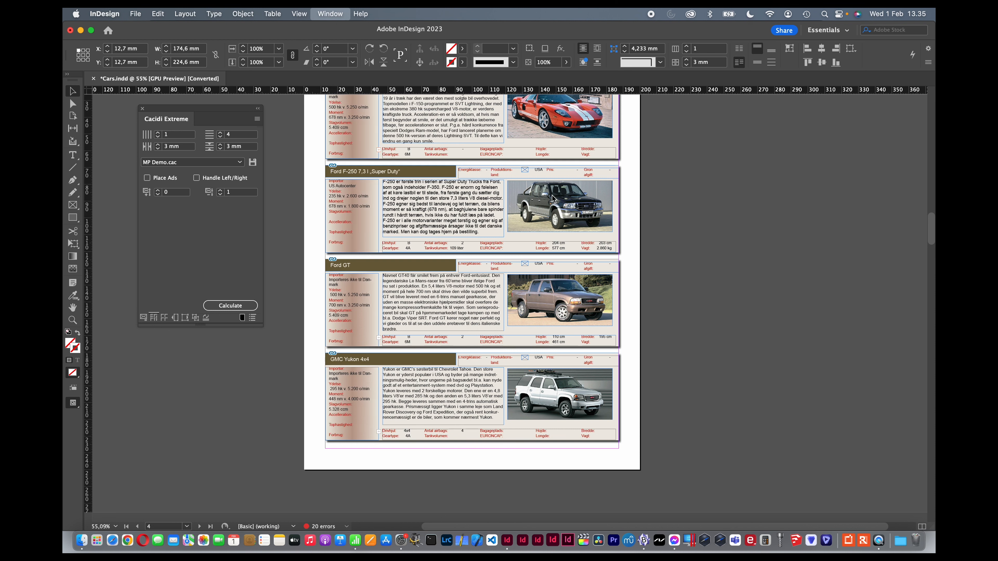
click(556, 243)
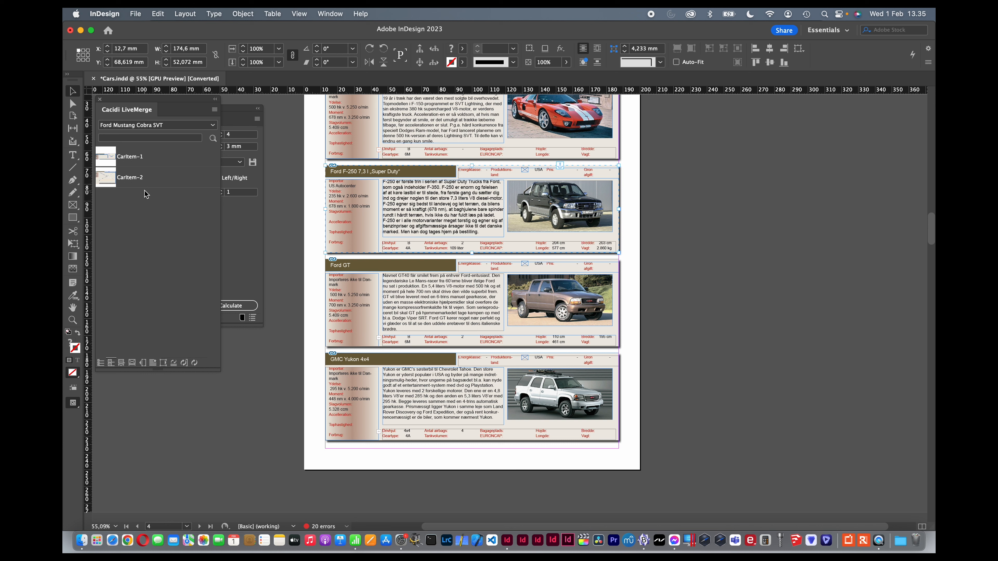
click(136, 181)
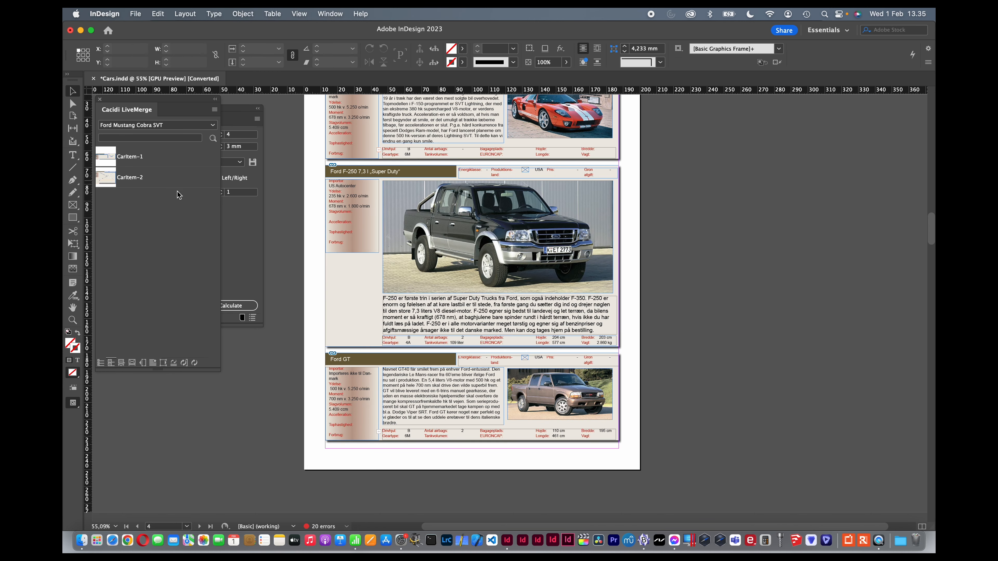
scroll(432, 295, down, 15)
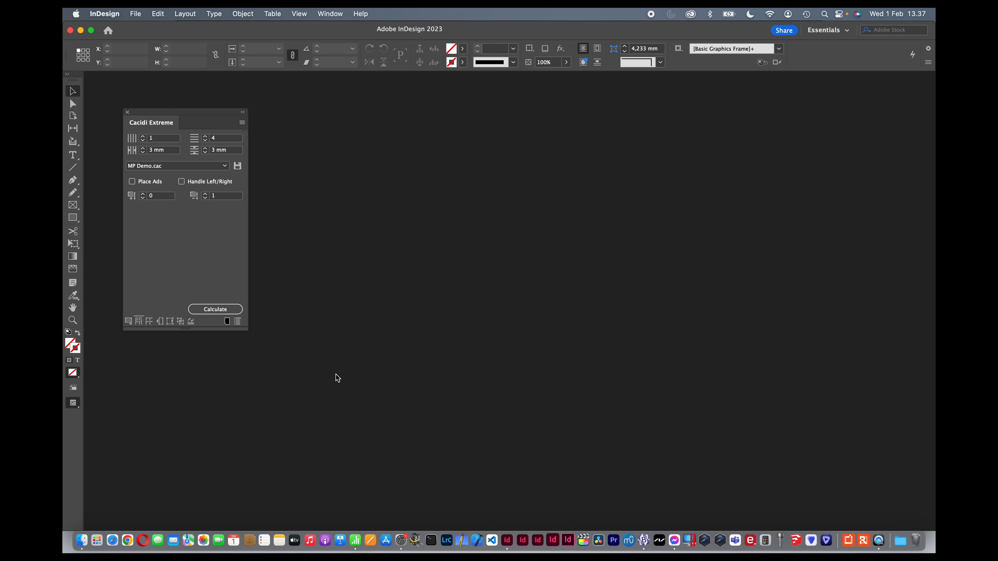
- Switch to Numbers and examine the columns of the 16-Auctions-UTF8 table, from the lot details through PostLotText
click(355, 543)
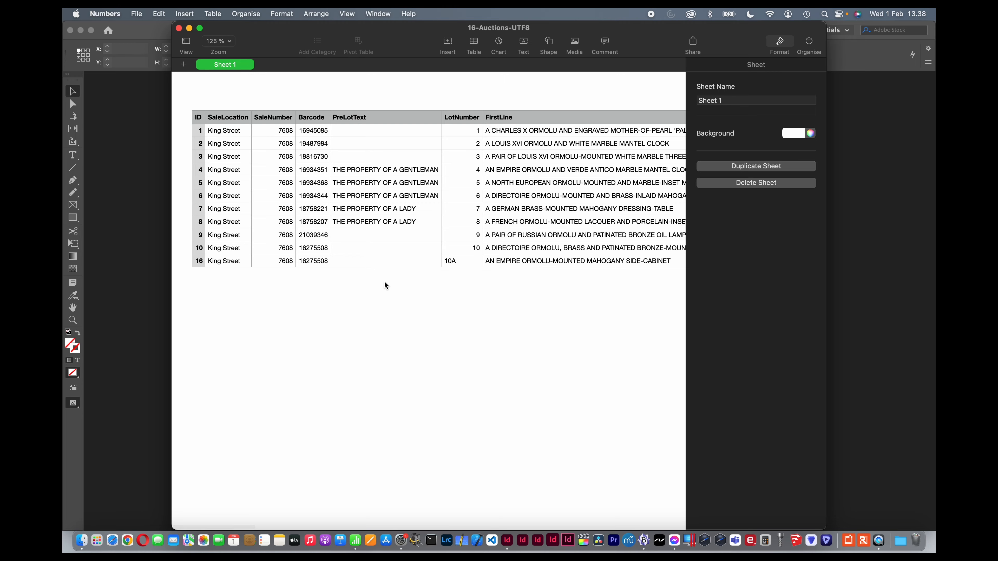
scroll(395, 234, right, 15)
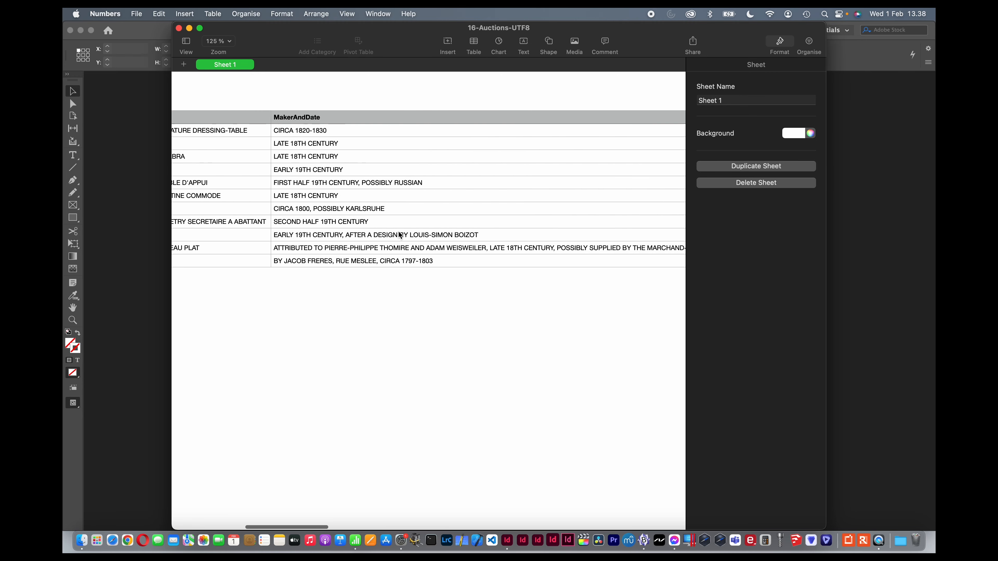
scroll(395, 235, right, 15)
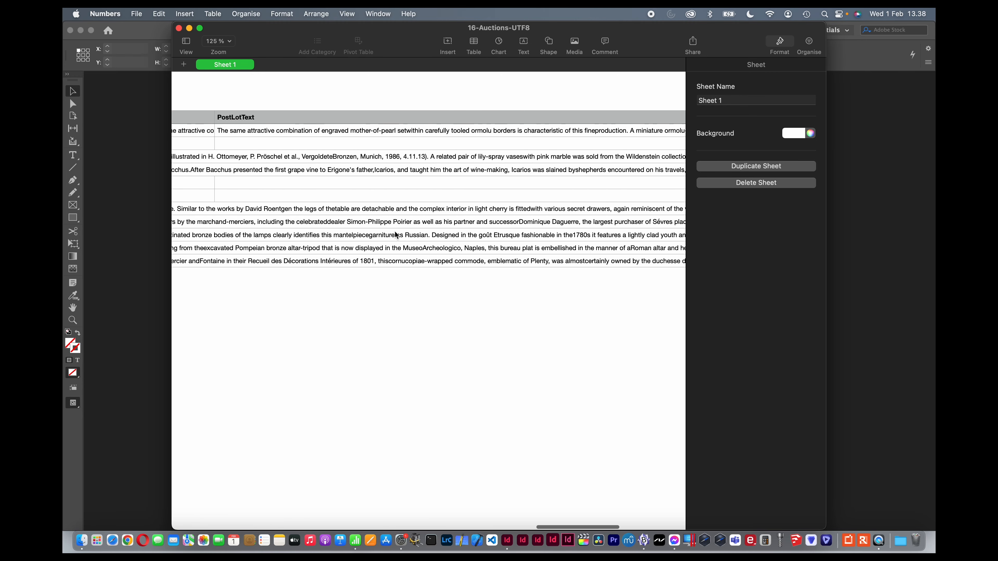
scroll(396, 234, left, 15)
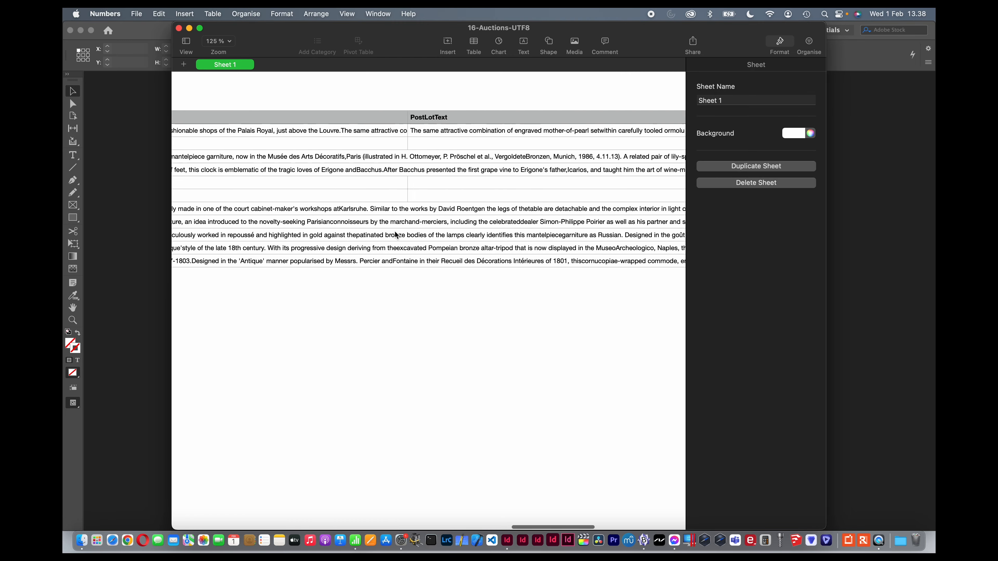
scroll(395, 234, left, 15)
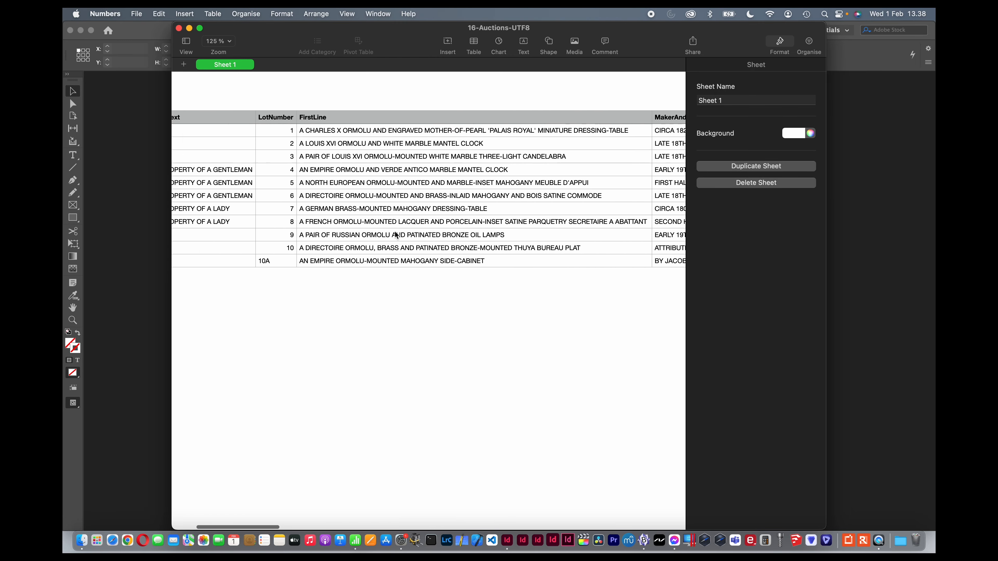
- Switch back to InDesign and change the active Cacidi Extreme project to 16-Auctions
click(156, 222)
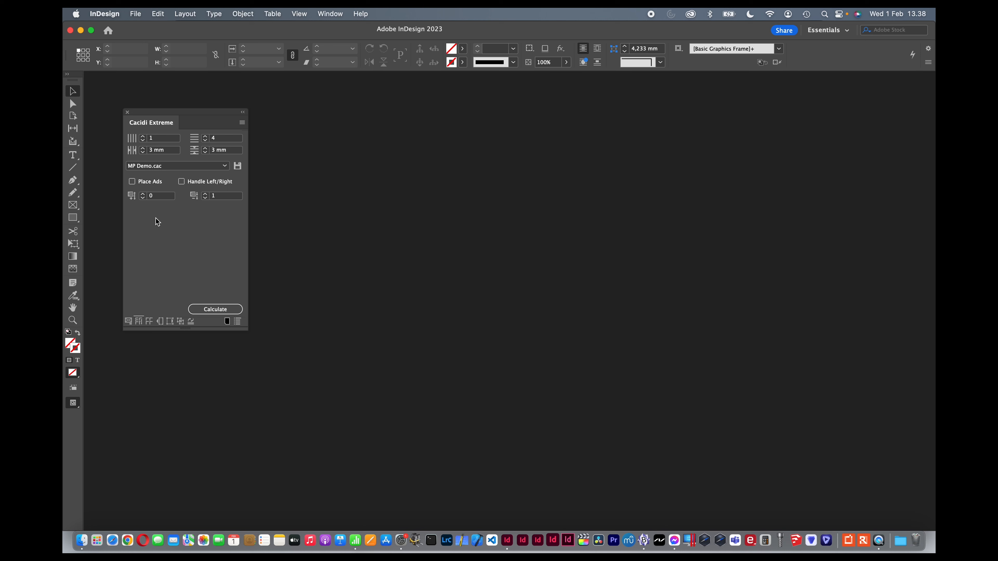
click(242, 122)
mouse_move(291, 257)
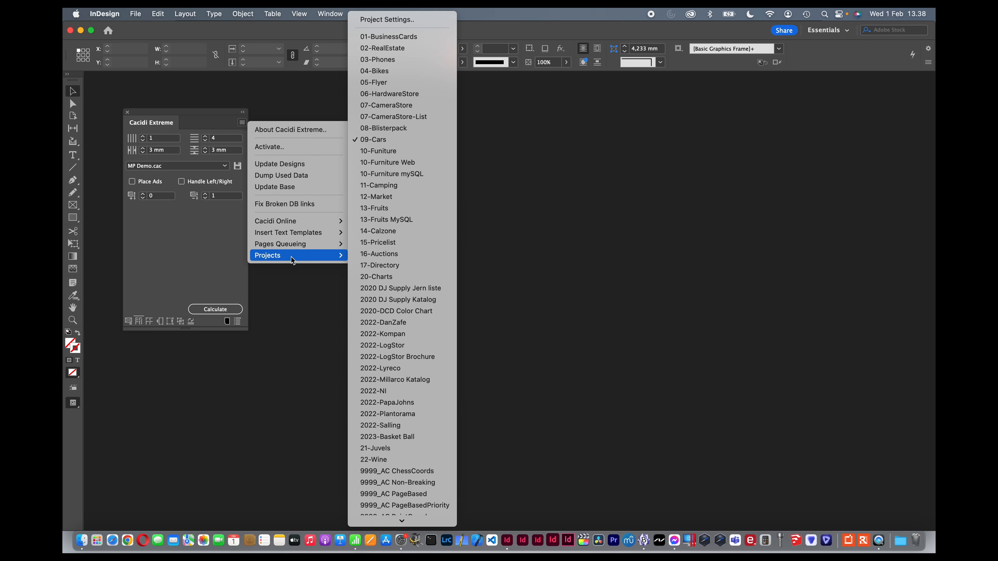
click(428, 255)
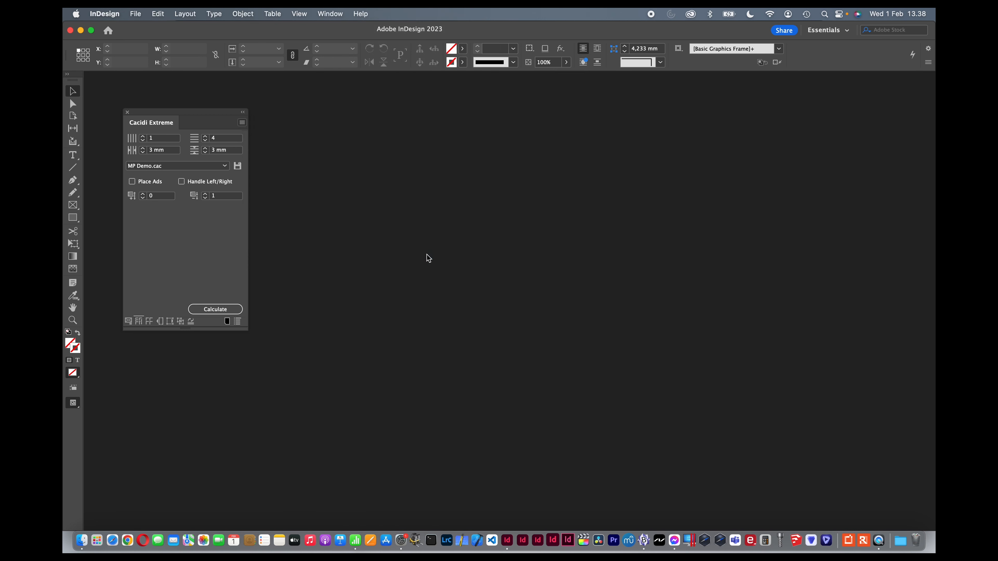
- Open a document from the project's Auctions.indd InDesign template
click(129, 321)
click(172, 195)
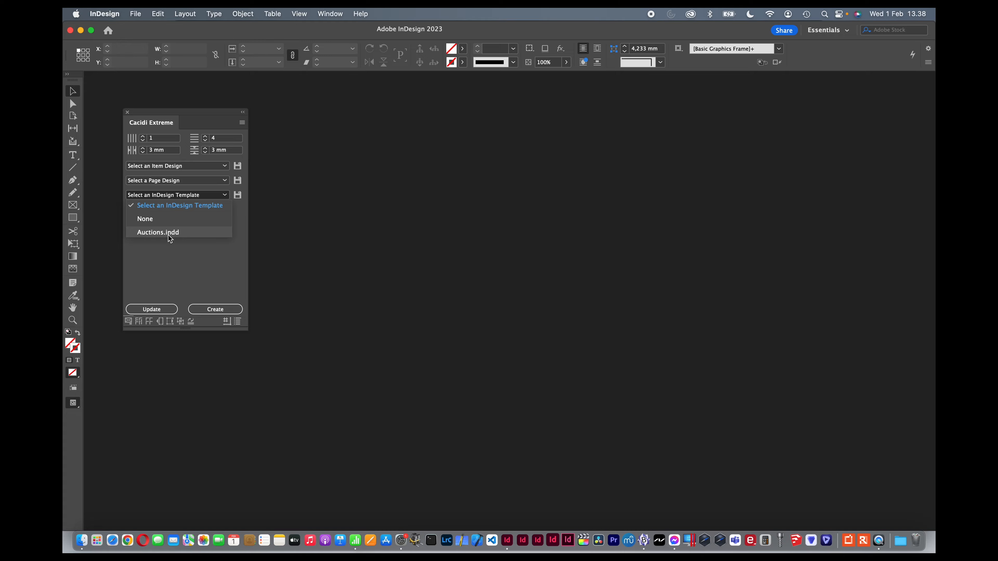
click(169, 232)
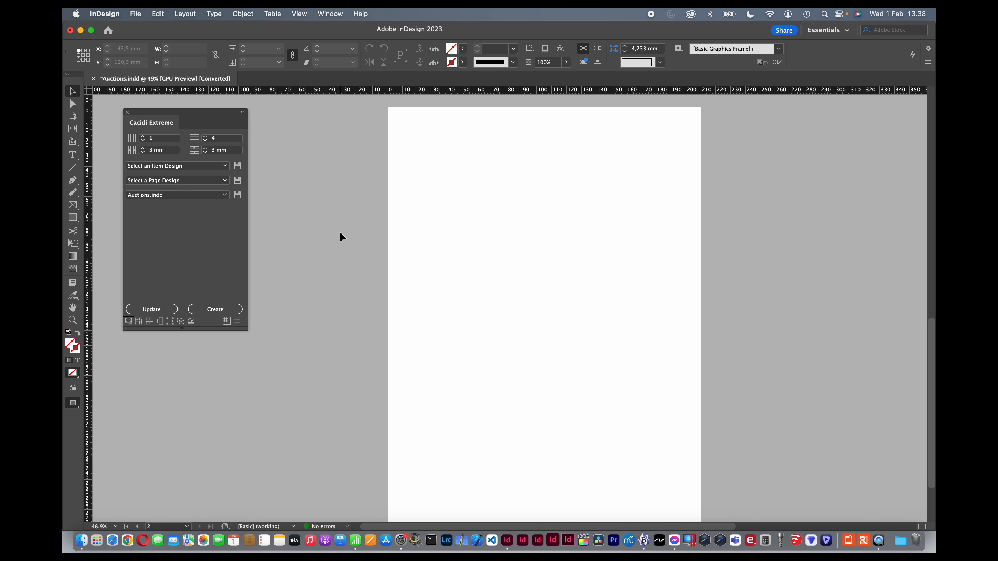
- Preview the AuctionsProto.idms item design on the page and inspect its merge fields, including the separate ID frame
click(177, 166)
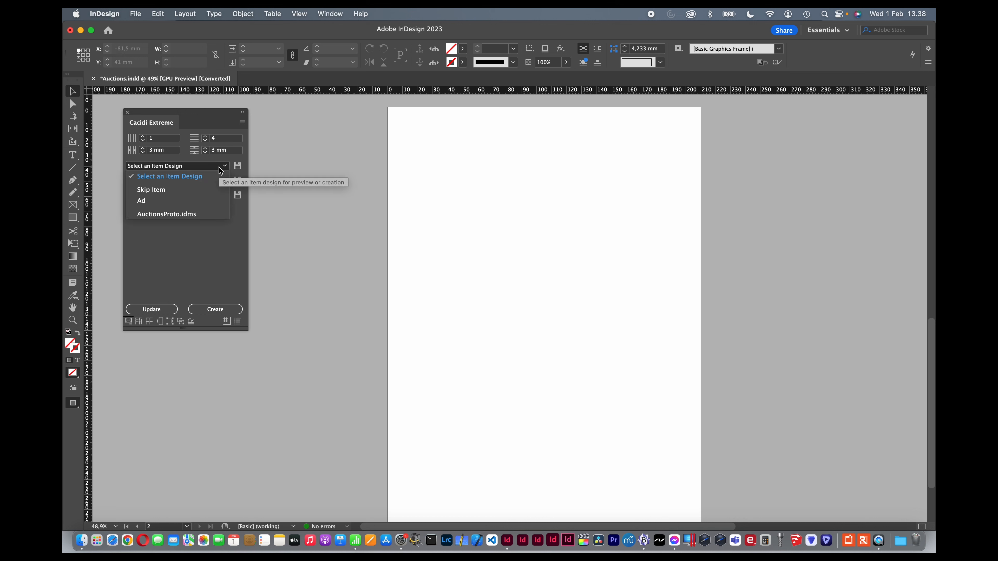
click(188, 216)
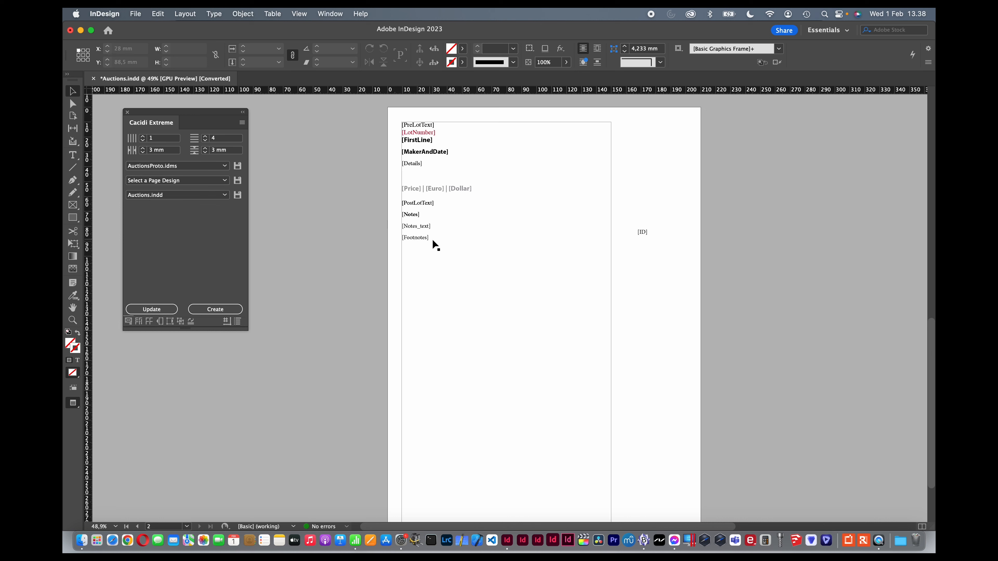
click(653, 230)
click(507, 265)
drag(502, 265, 486, 252)
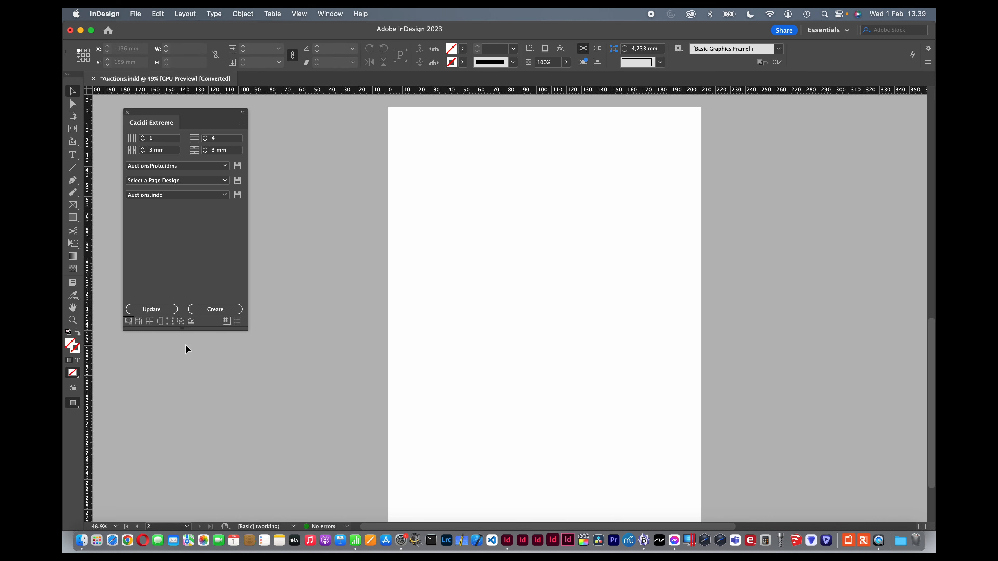
- Load the AuctionsProto Placement-Inline.cac calculation type for the catalogue
click(139, 321)
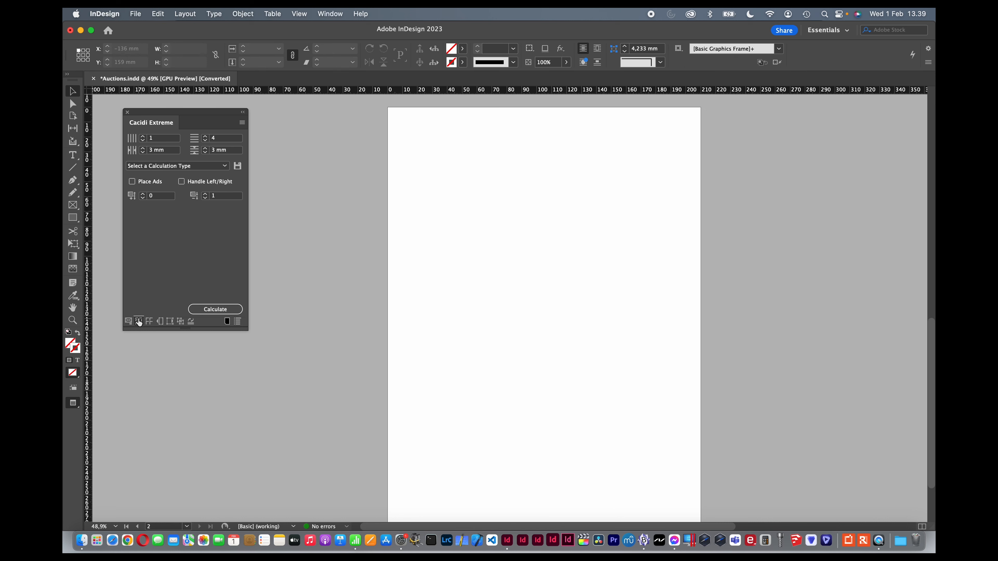
click(182, 166)
click(197, 345)
- Check the data field mapping for the item design merge field AuctionsProto and the command merge field NEXTP
click(160, 321)
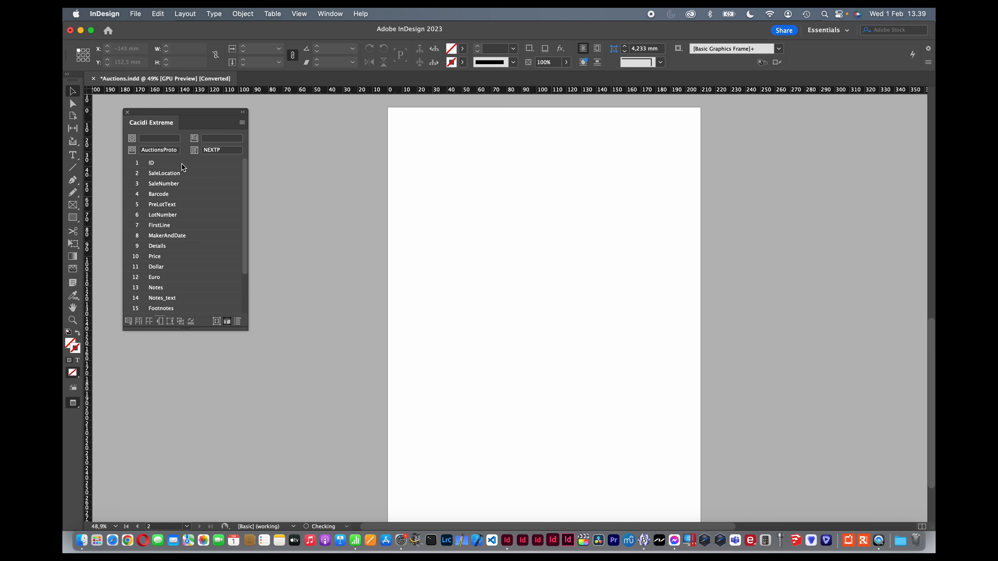
click(154, 150)
double_click(154, 151)
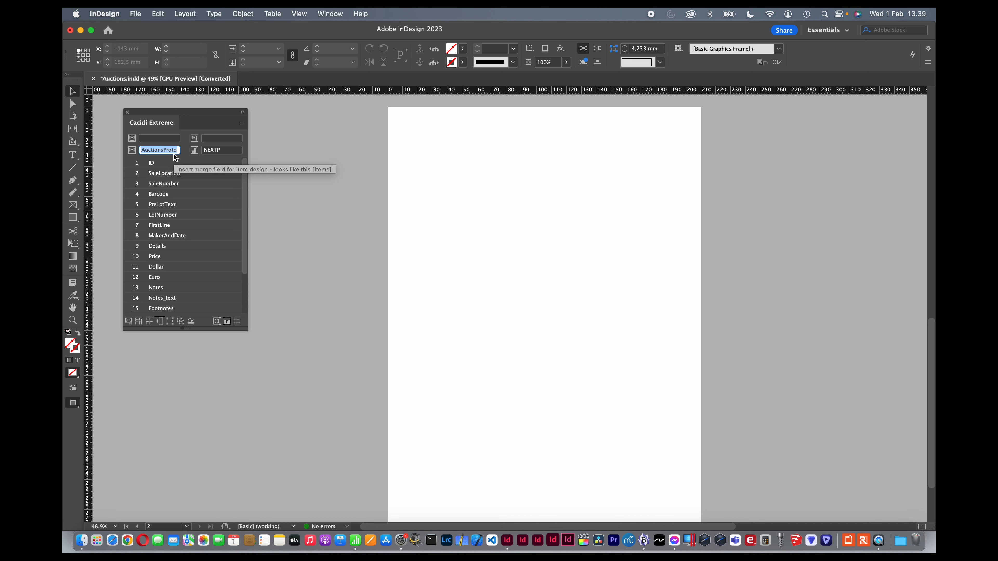
double_click(228, 152)
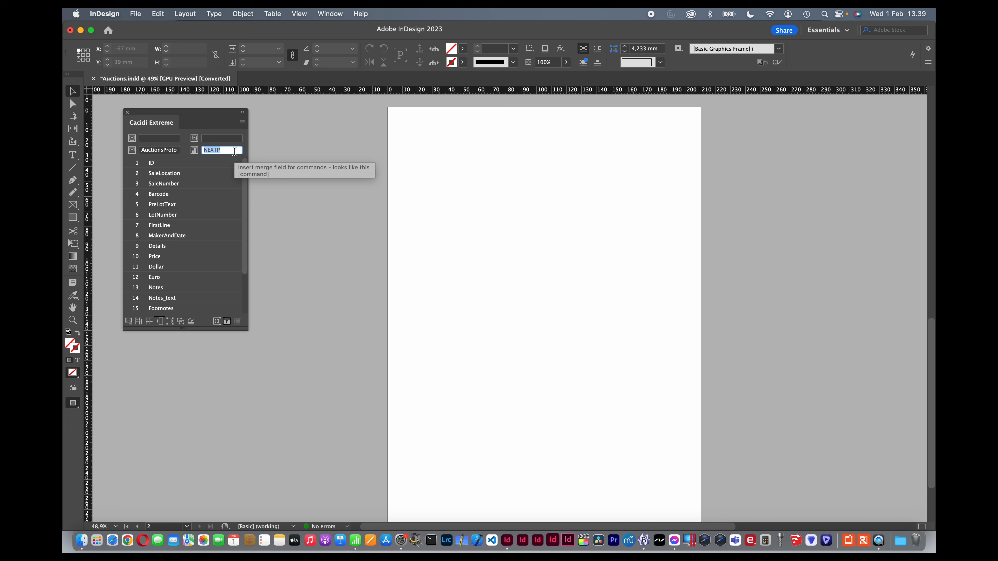
click(138, 321)
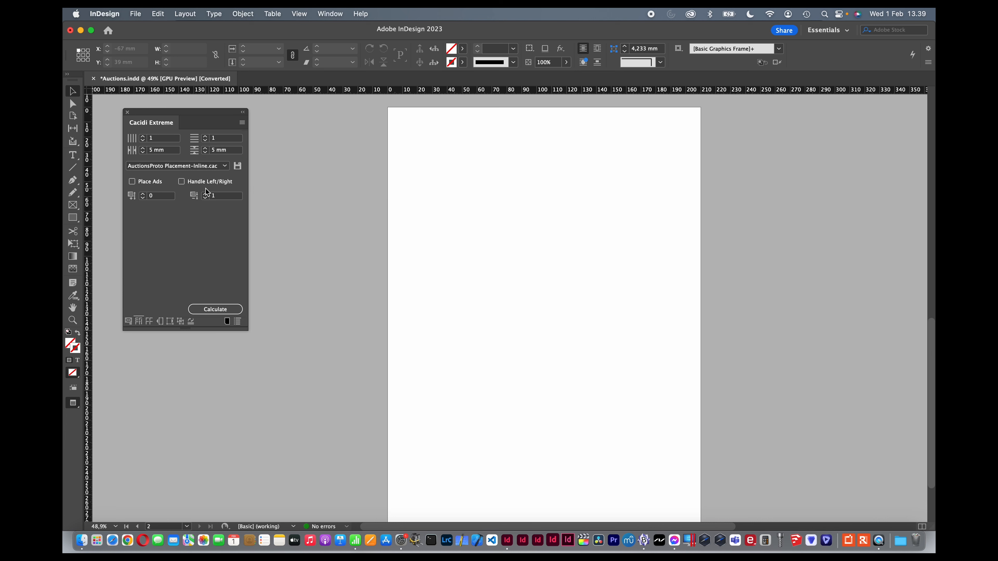
- Check the template's cover and empty page, and run the calculation to build the auction catalogue
scroll(400, 208, up, 10)
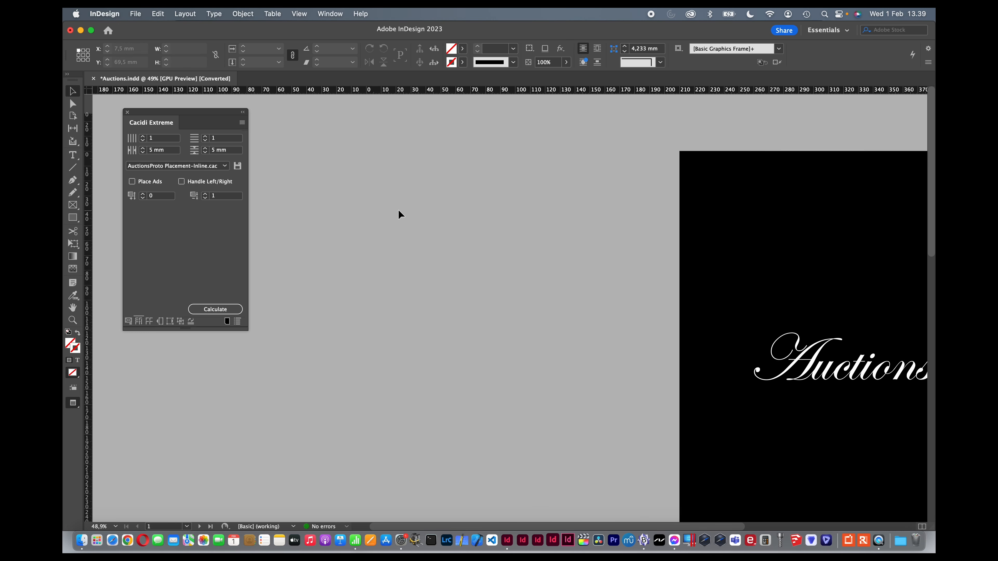
scroll(398, 210, down, 2)
scroll(398, 211, down, 10)
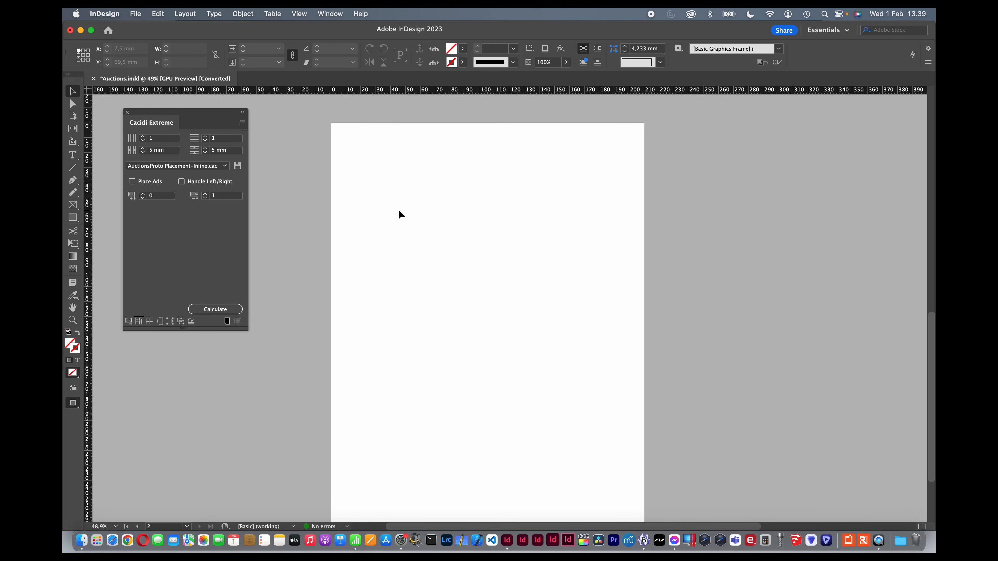
scroll(400, 214, up, 1)
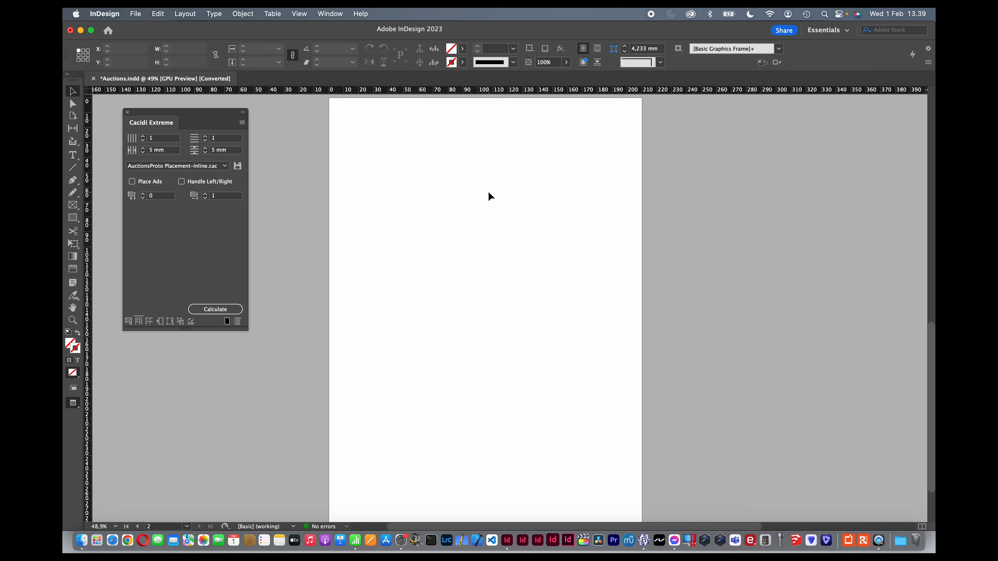
click(221, 309)
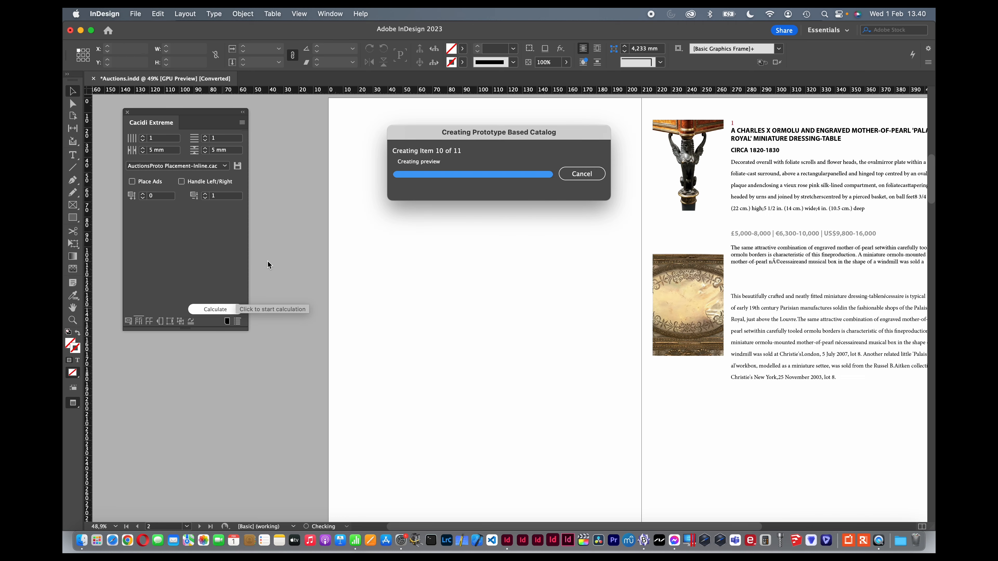
- Examine the generated auction catalogue spreads, checking the lot texts, prices and images through the last lots
scroll(519, 322, right, 3)
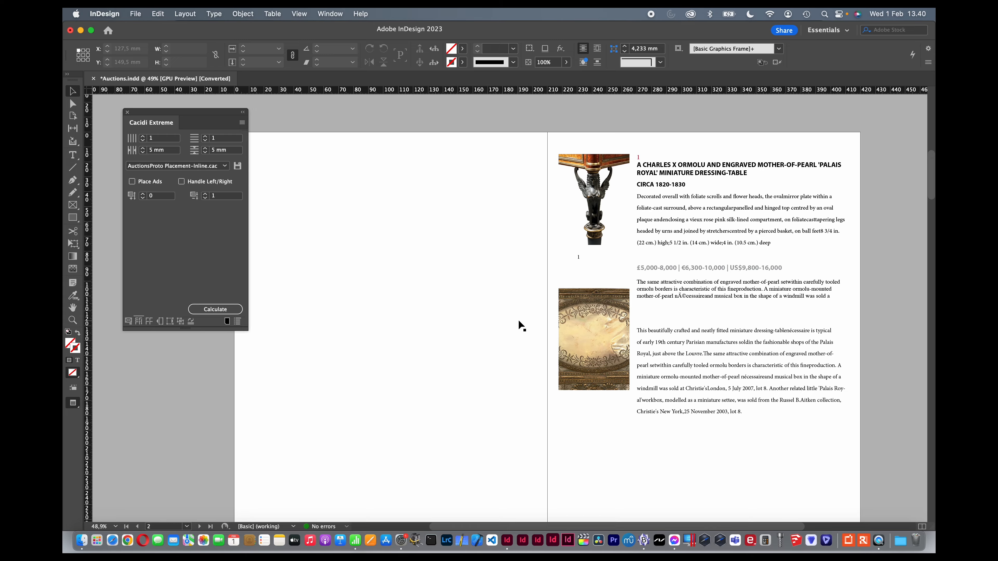
scroll(519, 321, down, 10)
scroll(519, 320, down, 2)
click(373, 311)
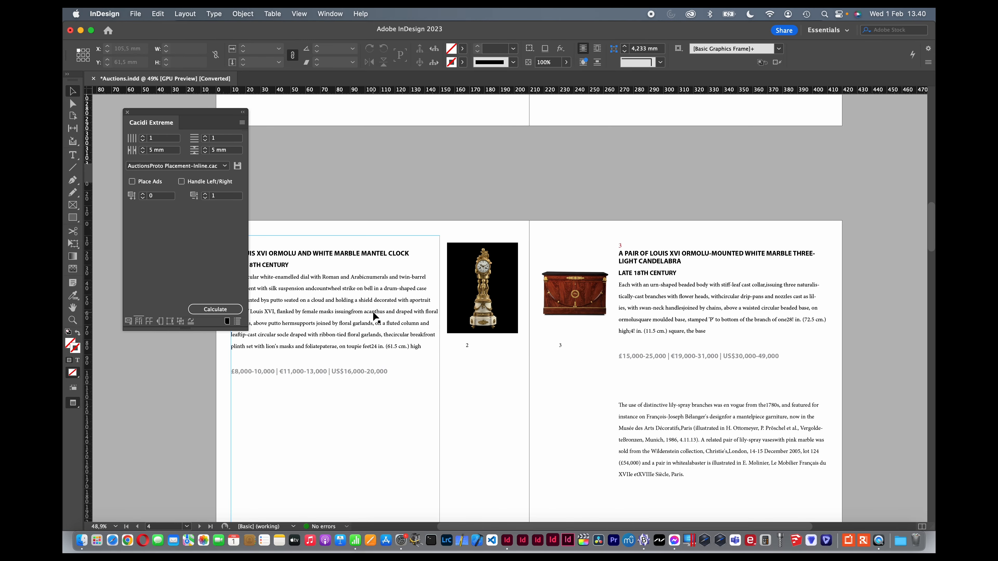
scroll(591, 172, down, 15)
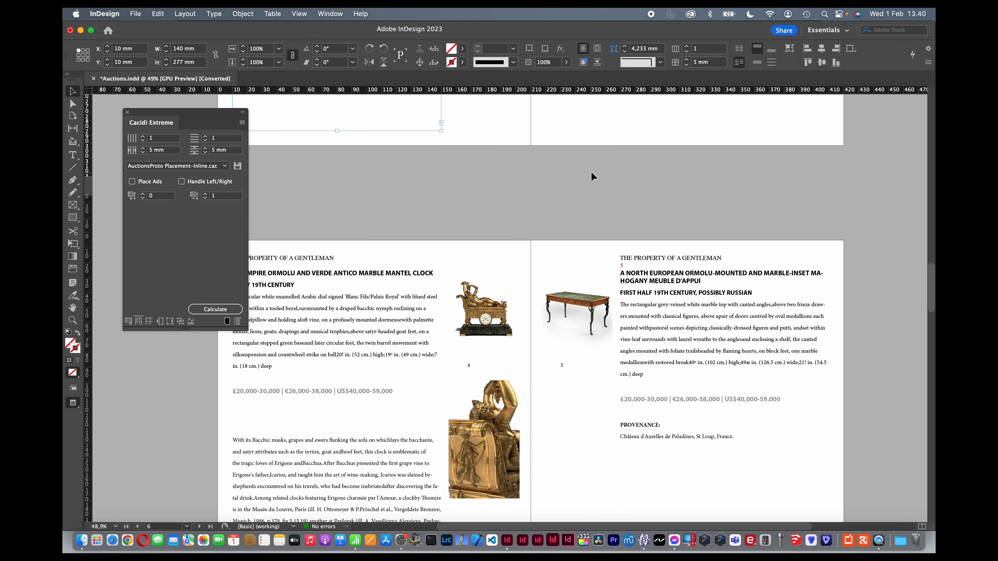
scroll(591, 171, down, 20)
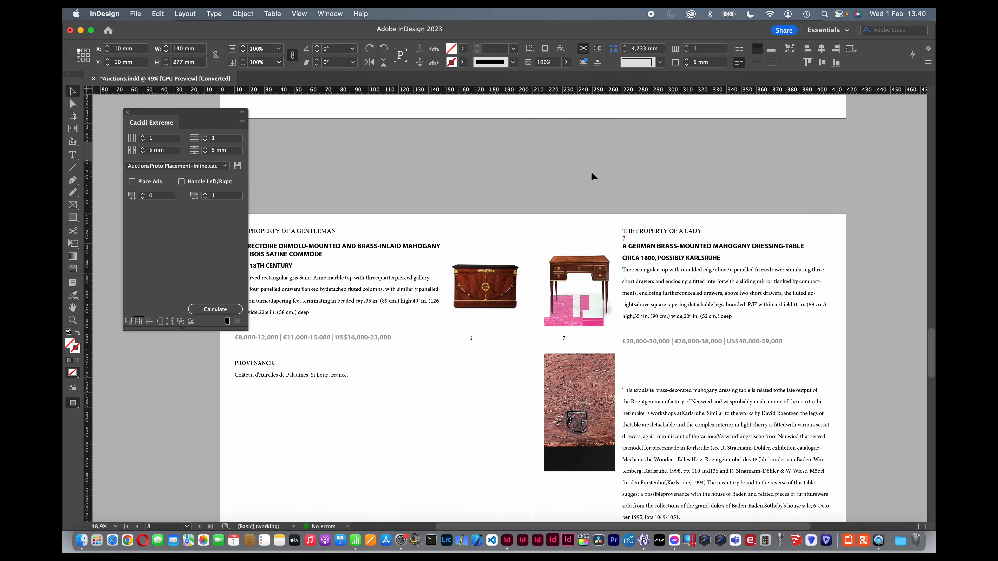
scroll(591, 177, down, 20)
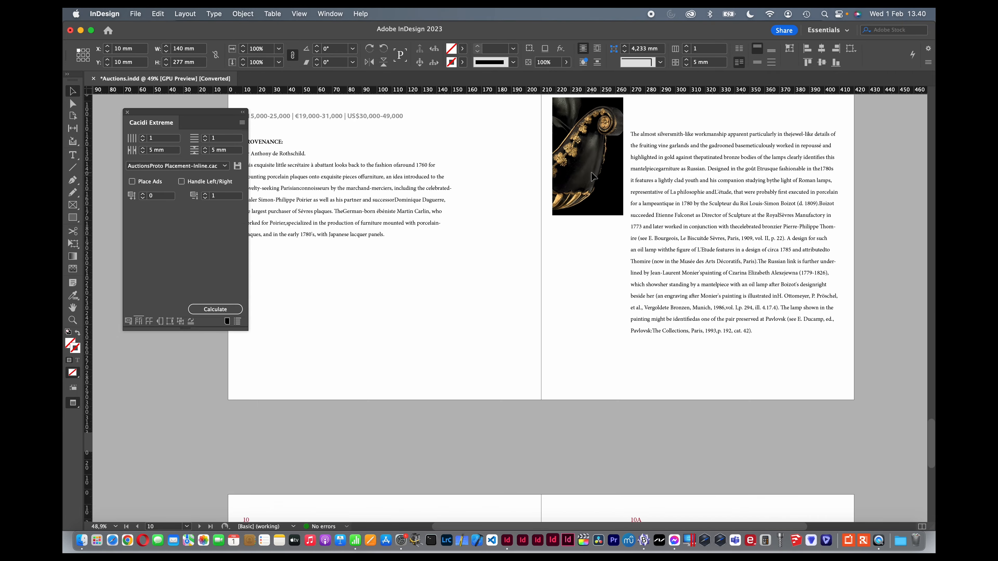
scroll(591, 171, down, 10)
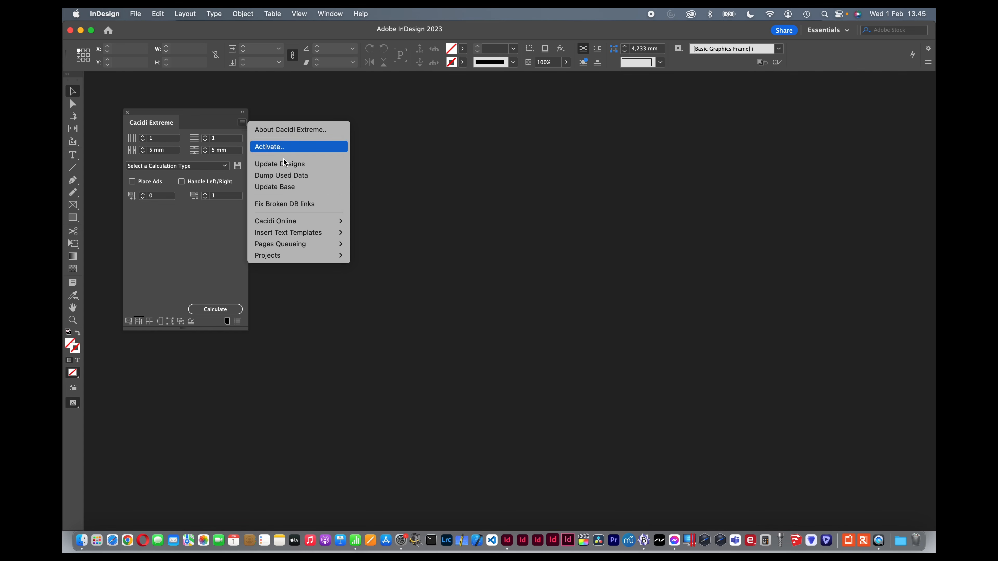
- Change the Cacidi project to the point-coordinates one, and review the PointCoords table's ItemDesign column in Numbers before returning to InDesign
mouse_move(289, 255)
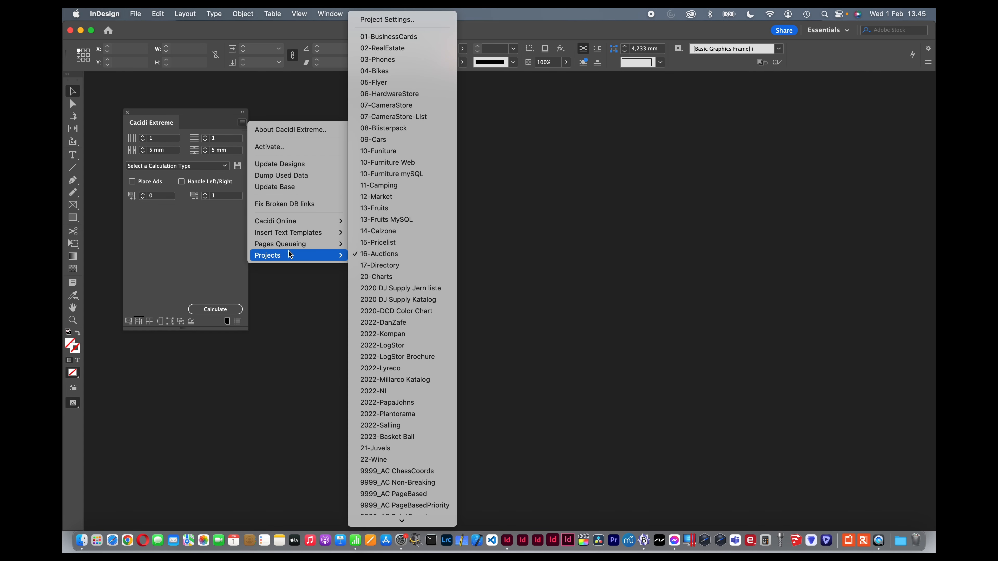
click(413, 290)
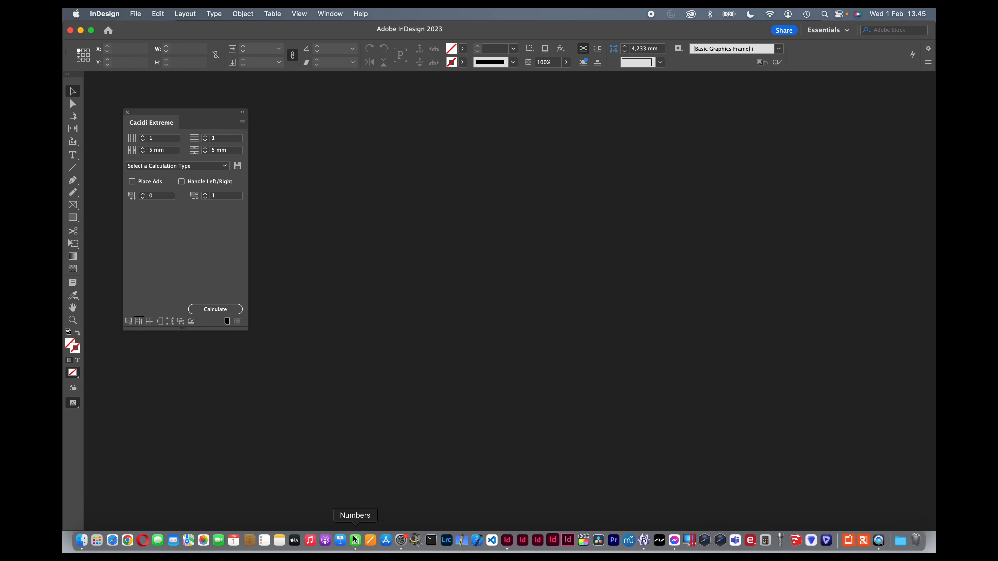
click(355, 541)
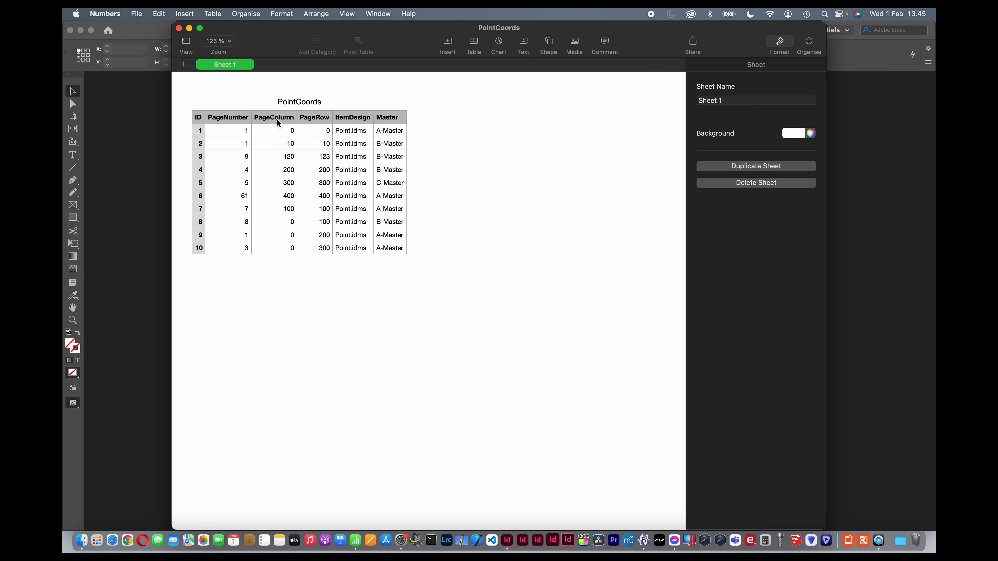
click(357, 121)
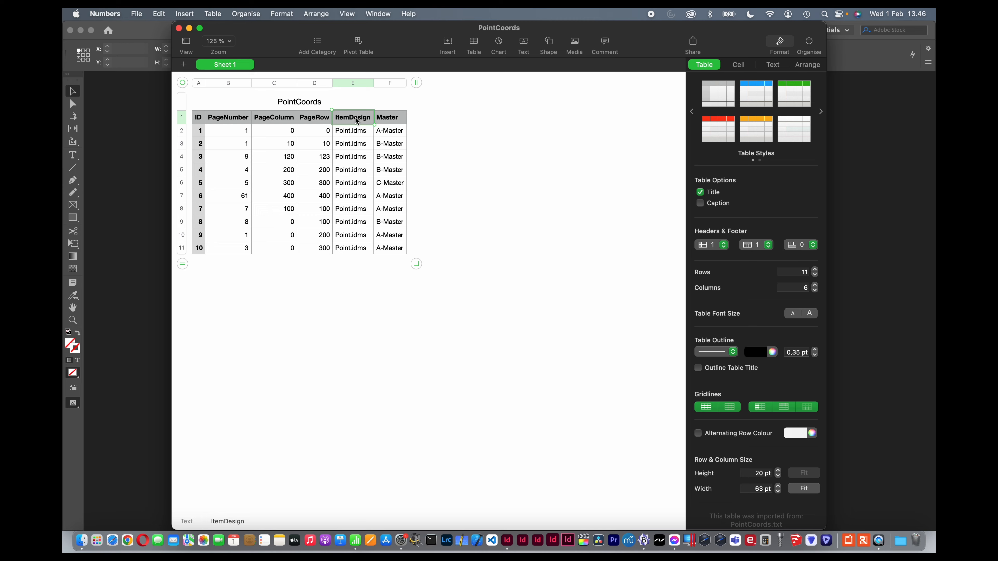
click(143, 282)
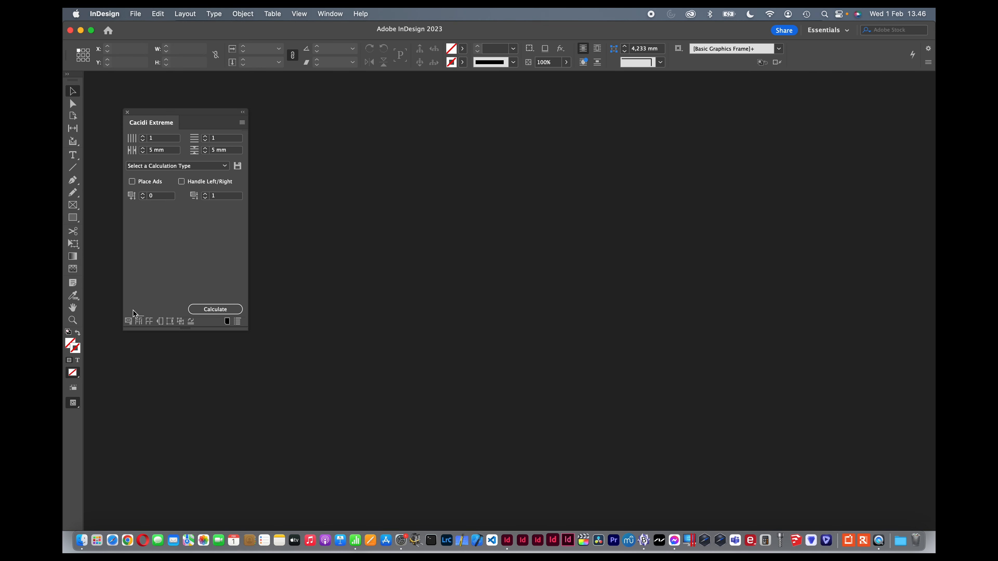